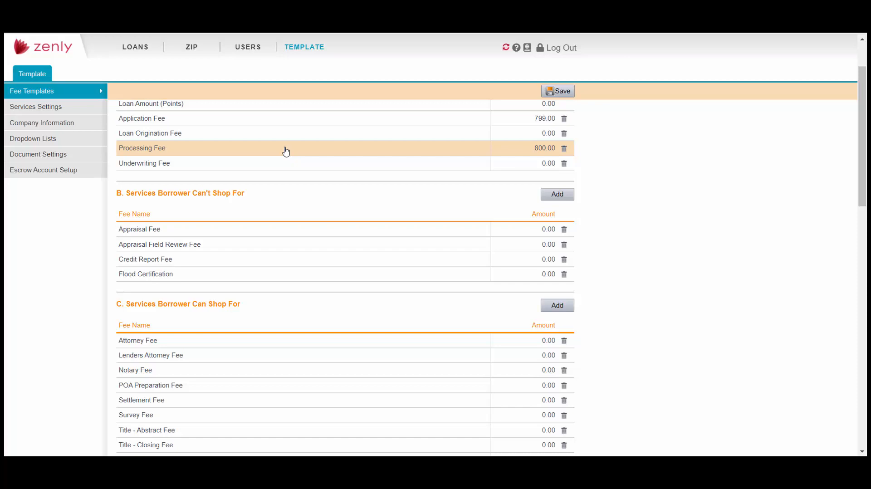
# - Return to the fee templates list showing the Standard Fee template
pyautogui.click(69, 93)
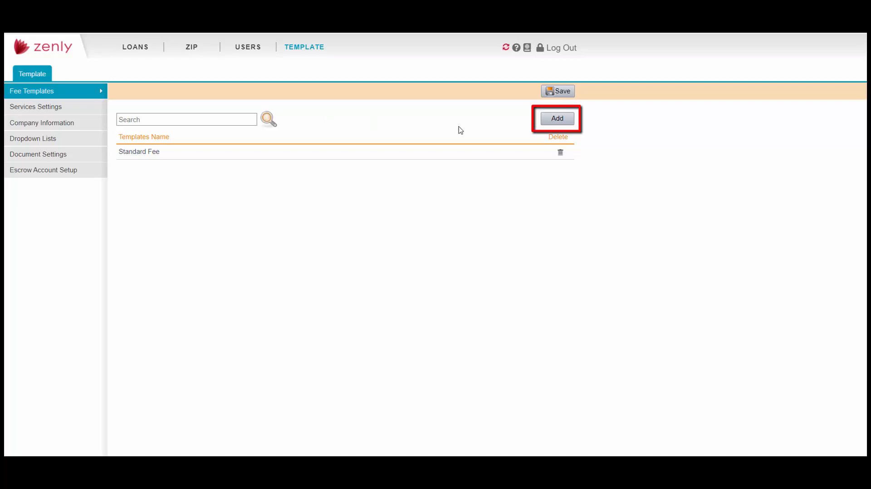
# - Create a new fee template named 'Conventional' and start adding an origination charge
pyautogui.click(557, 123)
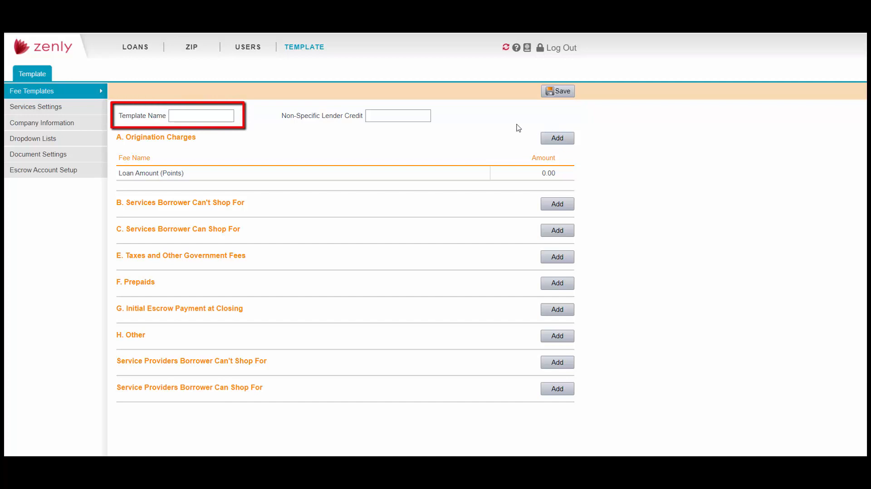
pyautogui.click(213, 121)
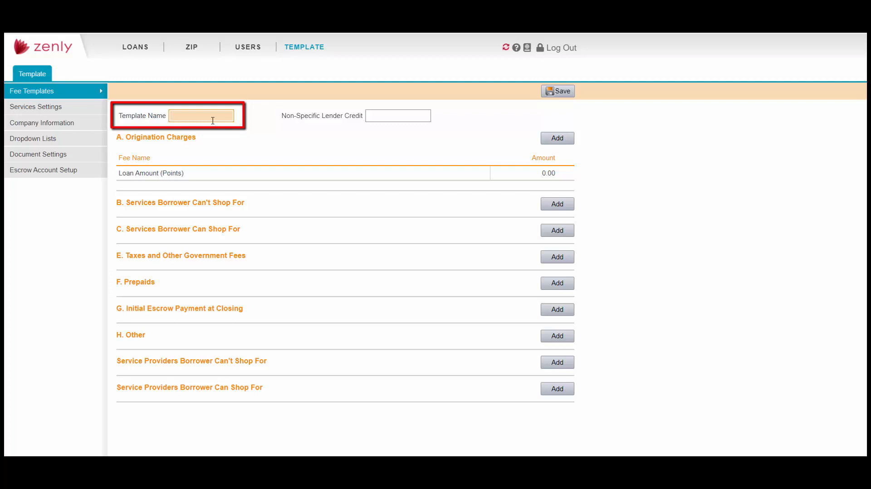
pyautogui.write('Conventional')
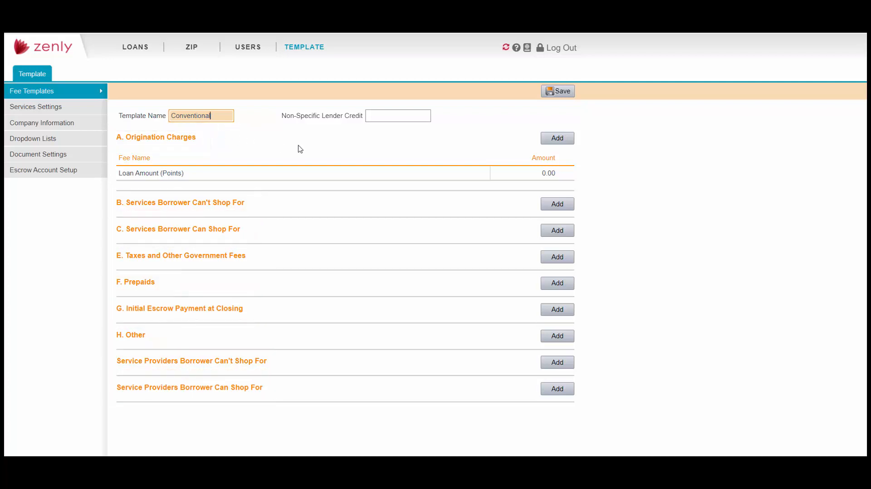
pyautogui.click(568, 142)
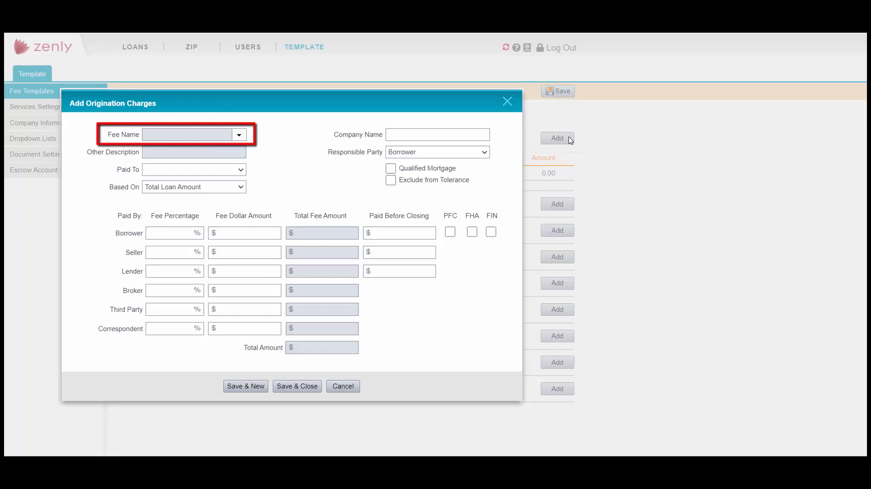
# - Add a Loan Origination Fee paid to the Lender with a 1000 borrower amount
pyautogui.click(239, 137)
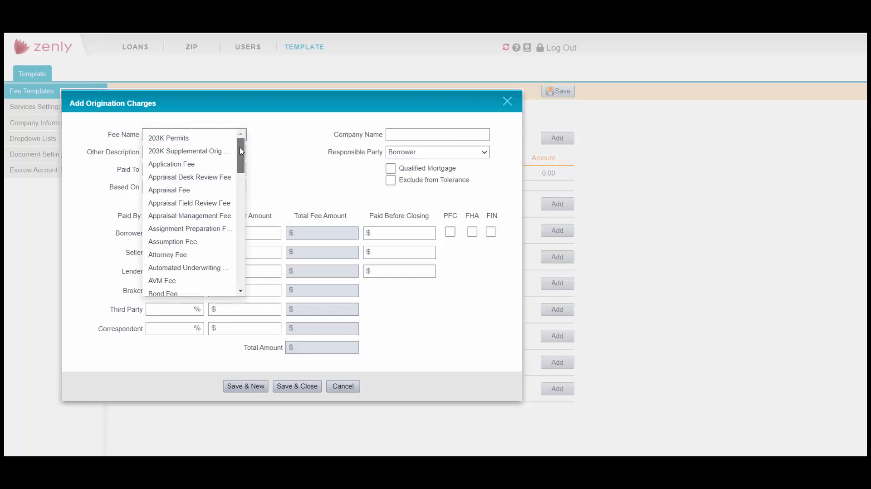
pyautogui.moveTo(241, 151); pyautogui.dragTo(241, 214)
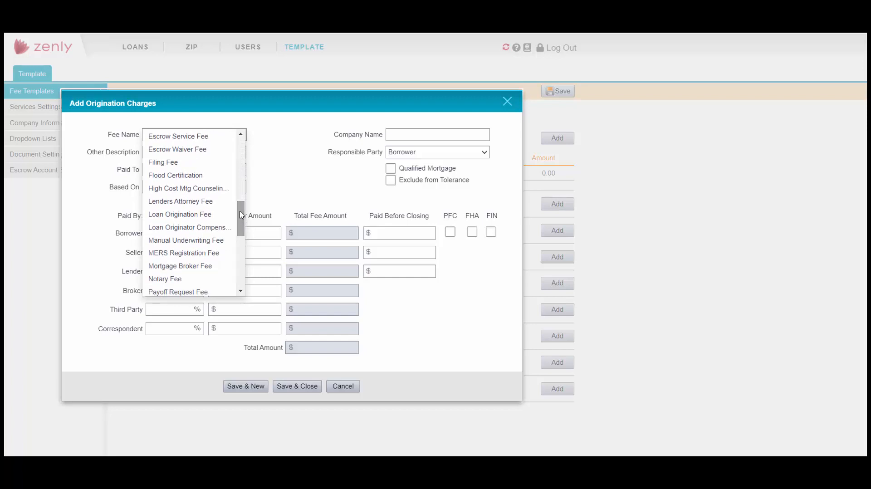
pyautogui.click(213, 219)
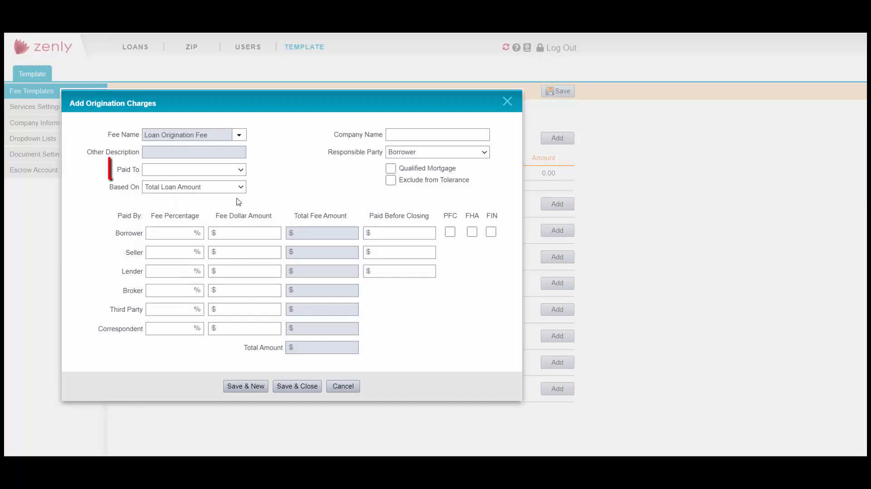
pyautogui.click(241, 171)
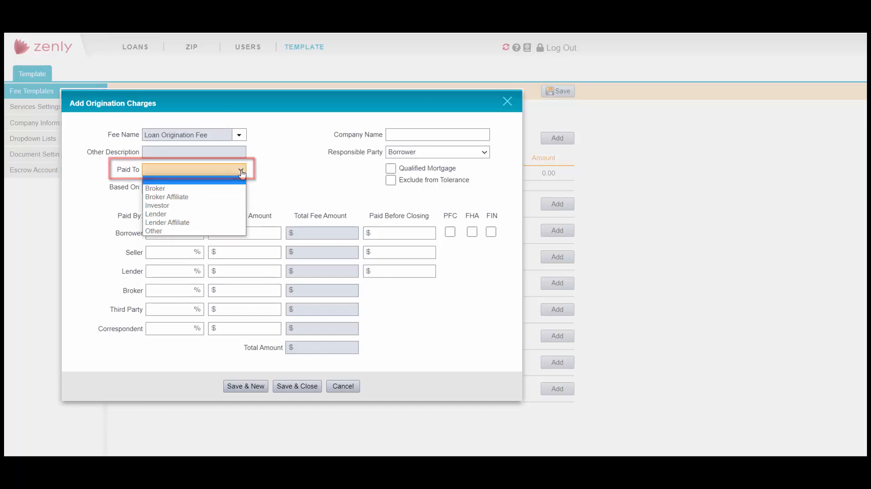
pyautogui.click(239, 214)
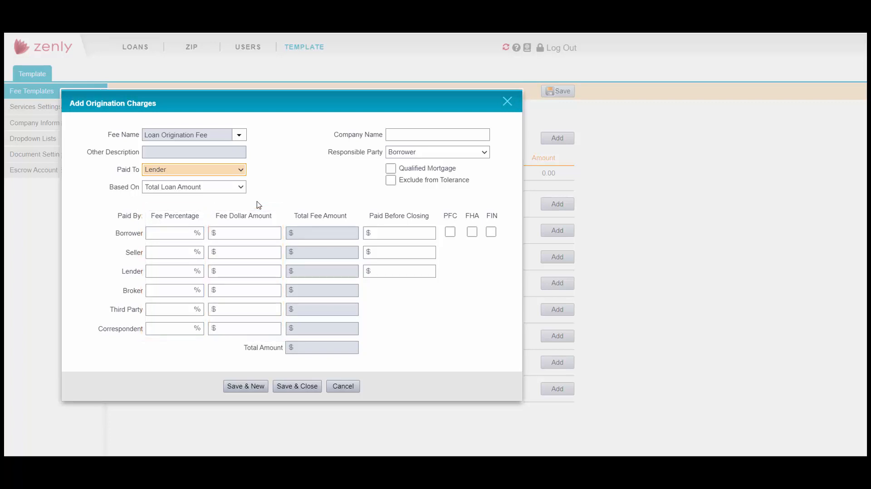
pyautogui.click(250, 233)
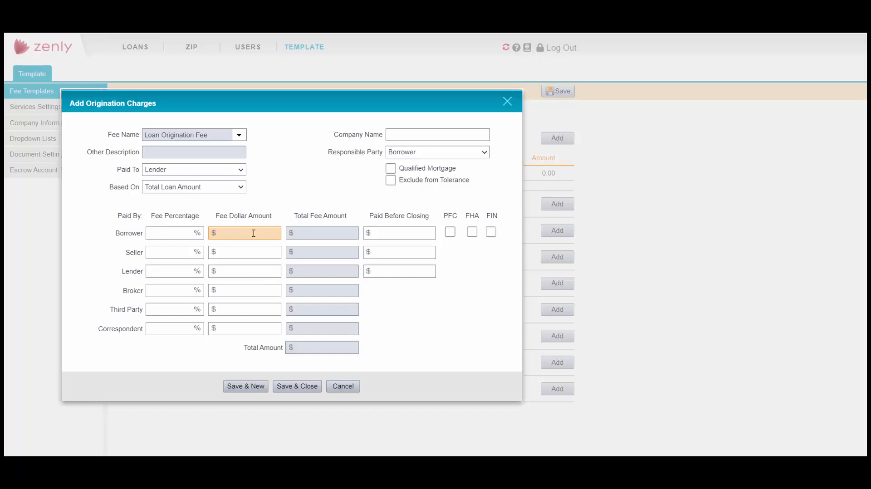
pyautogui.write('1000')
pyautogui.click(303, 390)
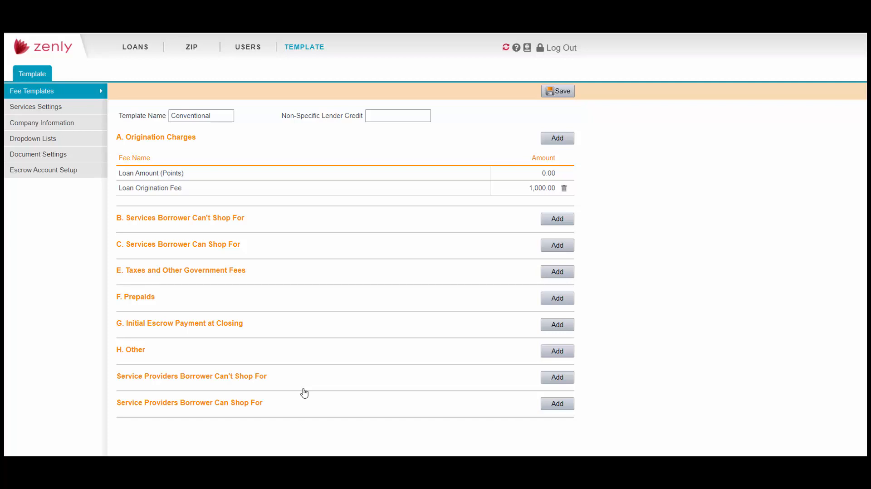
# - Save the Conventional template and create a new loan from the Loans list
pyautogui.click(569, 96)
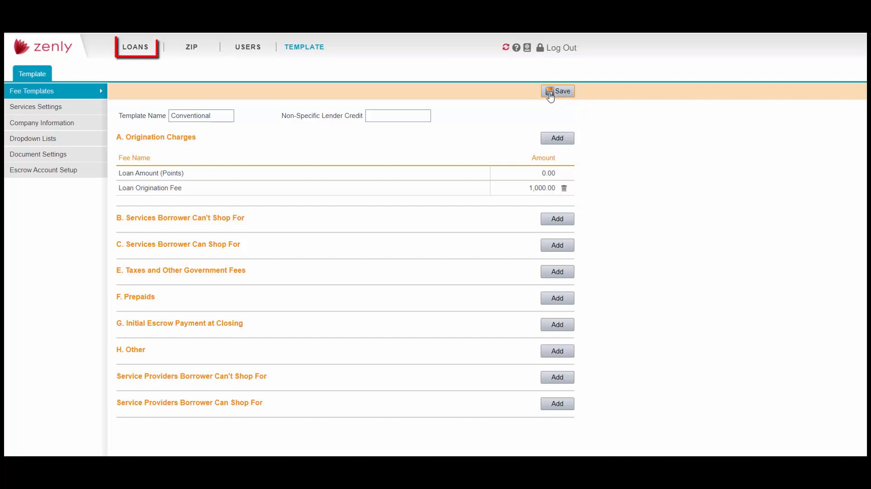
pyautogui.click(134, 51)
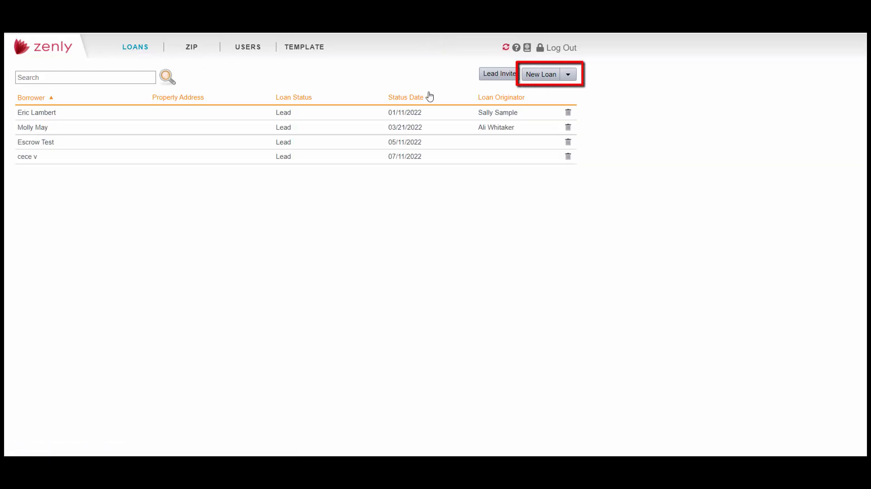
pyautogui.click(546, 78)
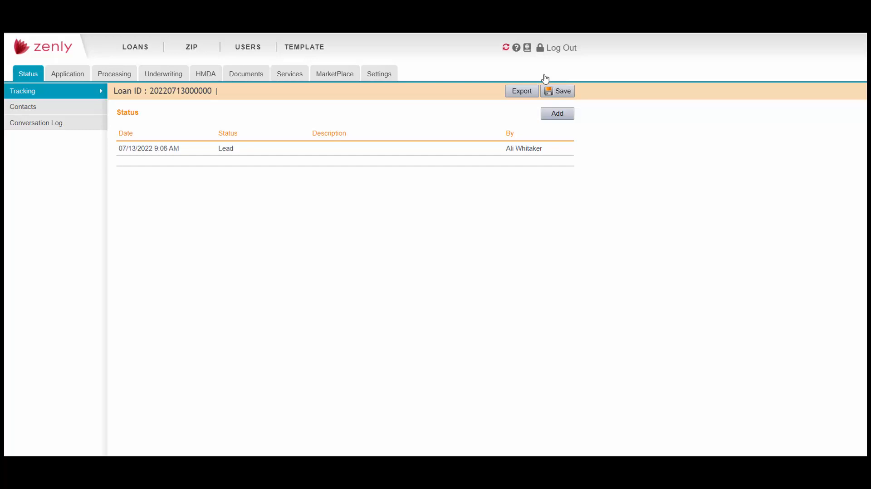
# - Go to the loan's Initial Fees Worksheet and bring up the fee template selector
pyautogui.click(54, 78)
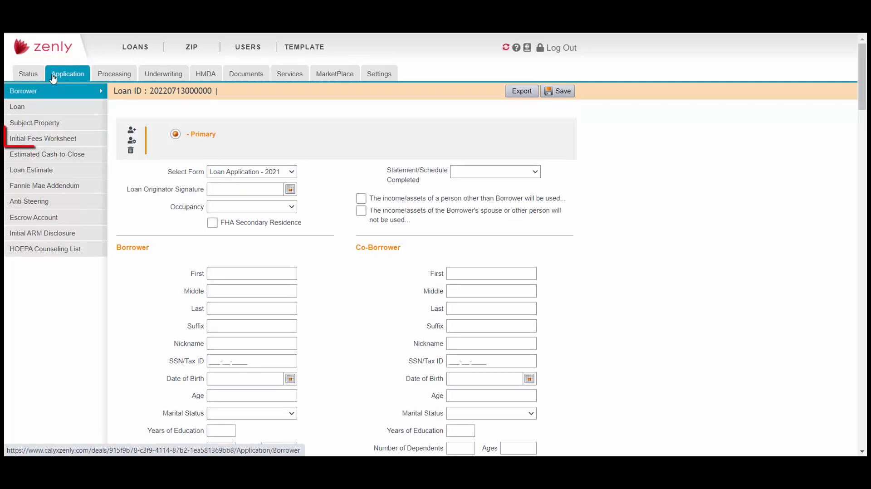
pyautogui.click(83, 142)
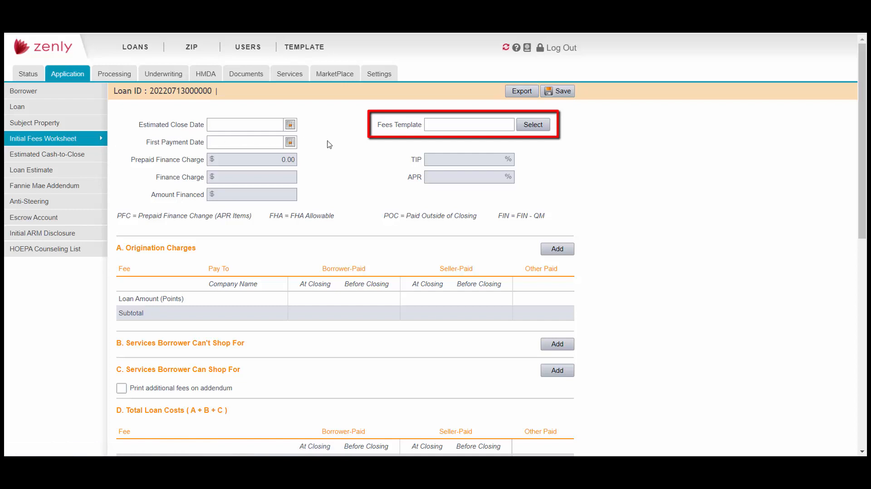
pyautogui.click(533, 125)
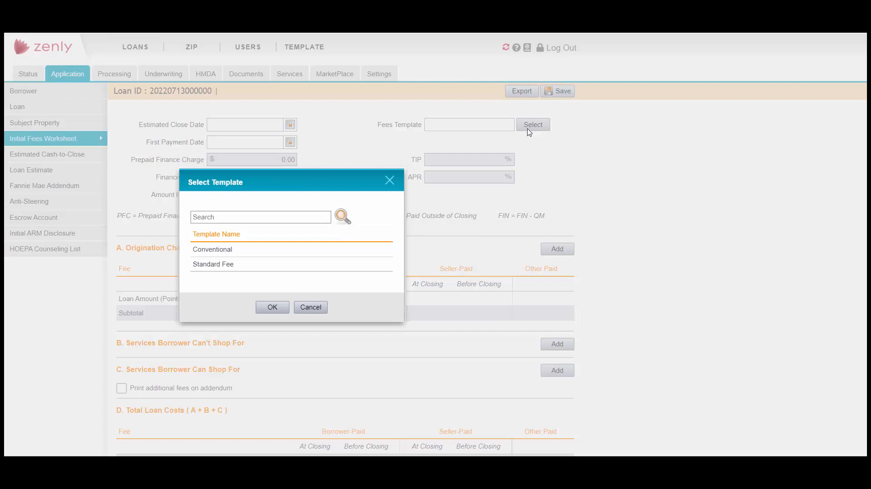
# - Apply the Conventional fee template, adding its 1,000.00 Loan Origination Fee to the loan
pyautogui.click(349, 253)
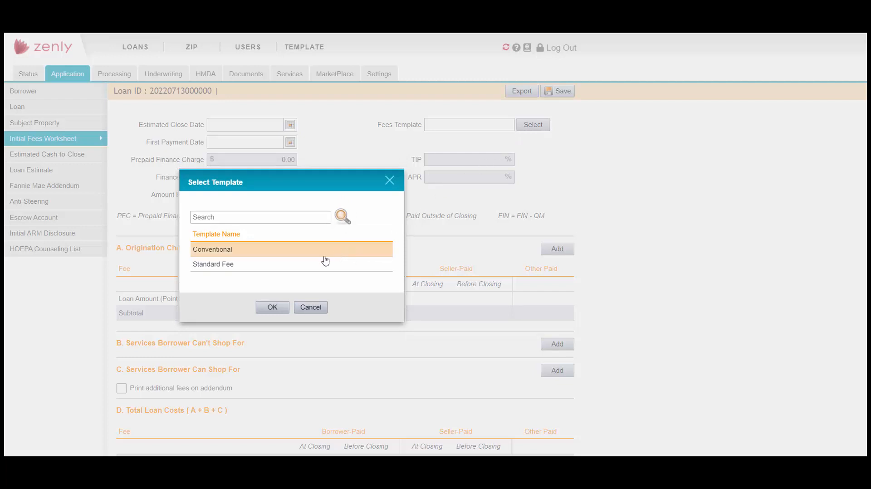
pyautogui.click(272, 307)
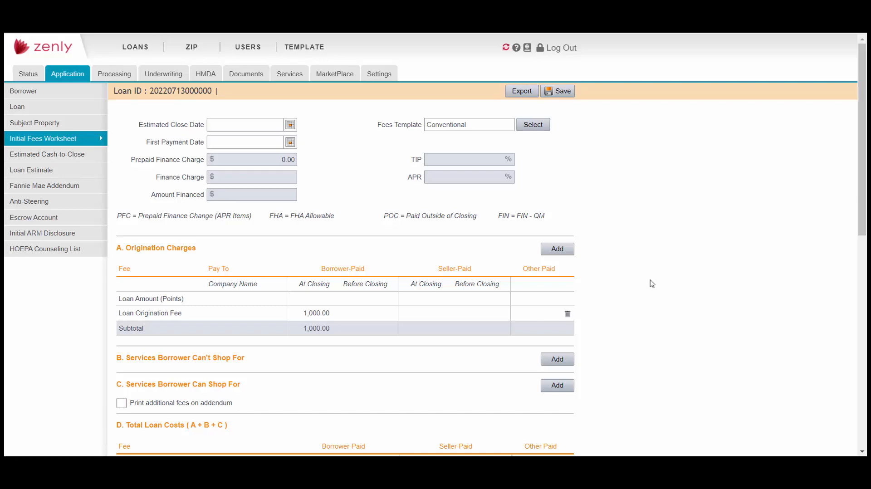
pyautogui.click(558, 249)
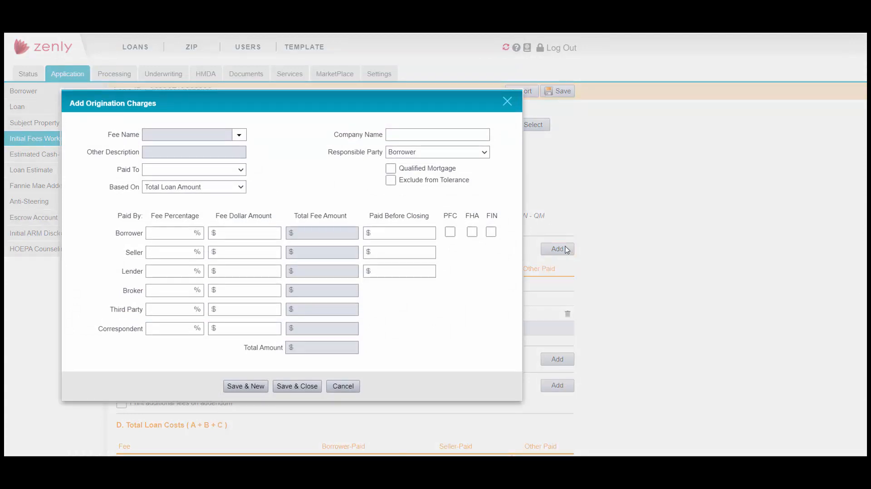
# - Add a 500 Application Fee paid to the Lender and save the worksheet
pyautogui.click(240, 135)
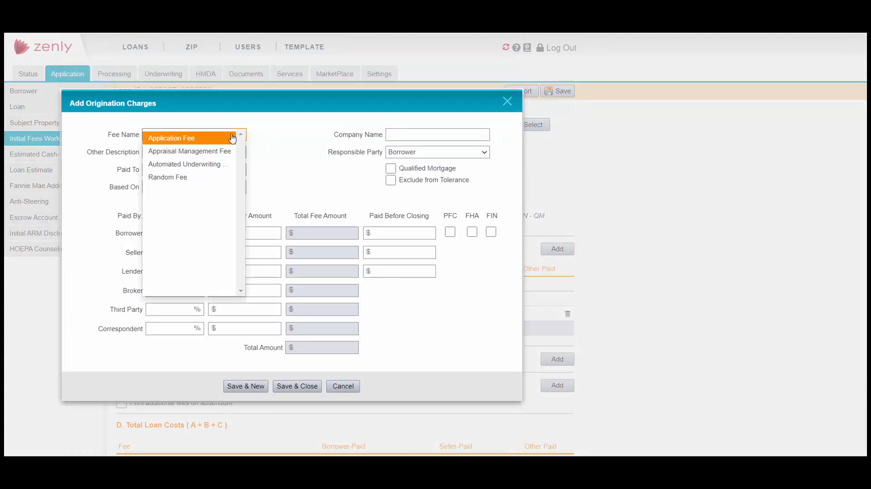
pyautogui.click(230, 138)
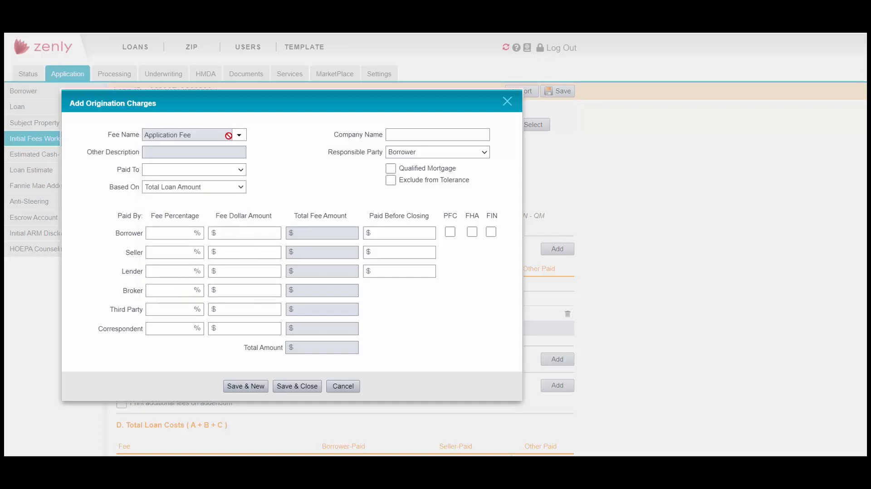
pyautogui.click(240, 170)
pyautogui.click(237, 214)
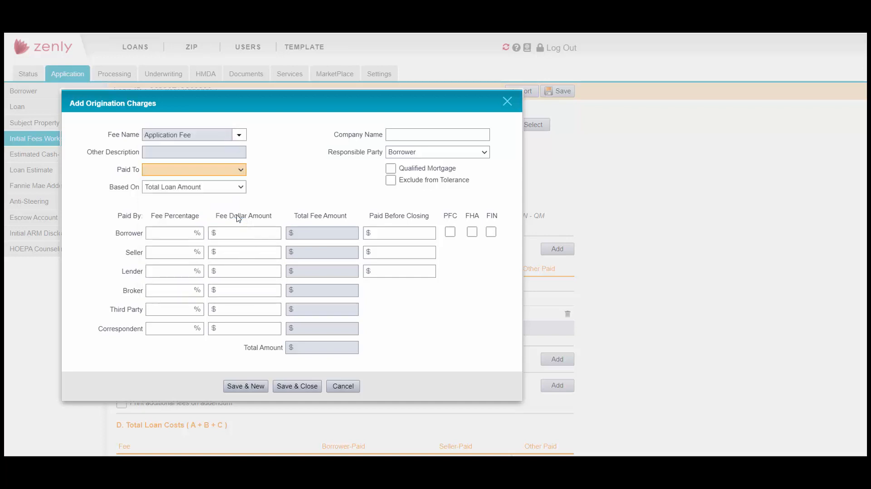
pyautogui.click(246, 233)
pyautogui.write('500')
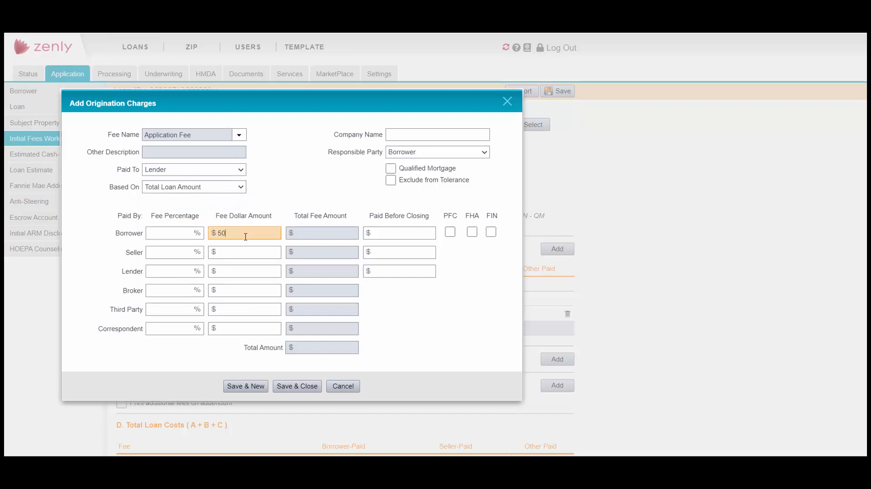
pyautogui.click(295, 387)
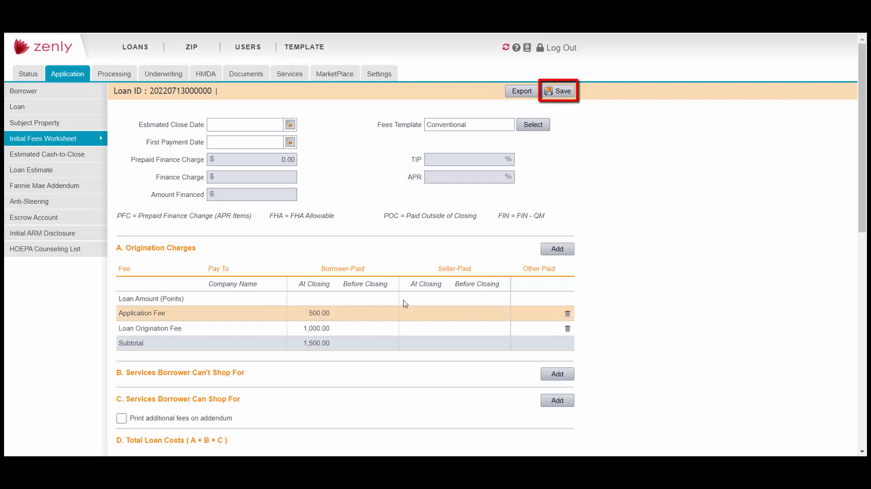
pyautogui.click(562, 93)
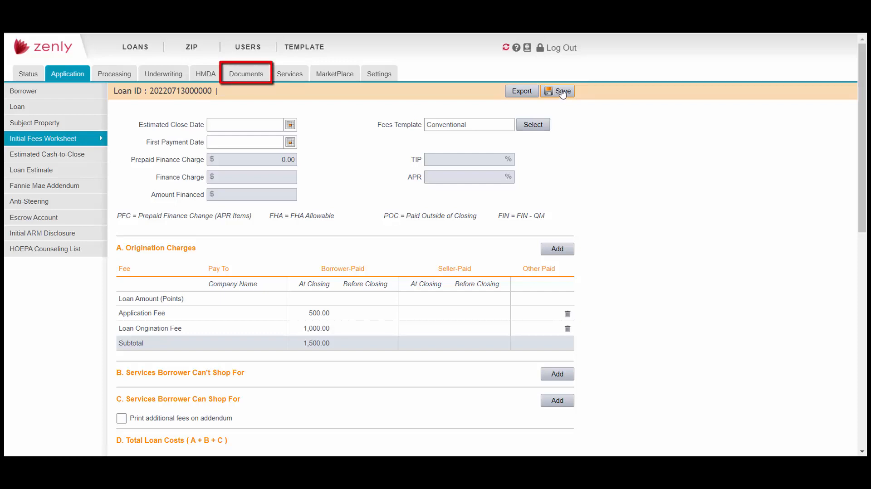
# - Select Fees Details and Summary from the Application documents and preview it
pyautogui.click(258, 76)
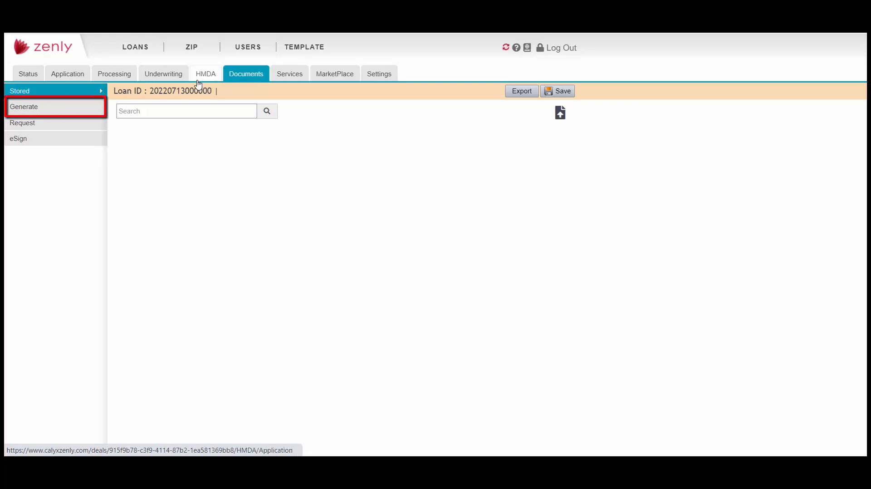
pyautogui.click(80, 111)
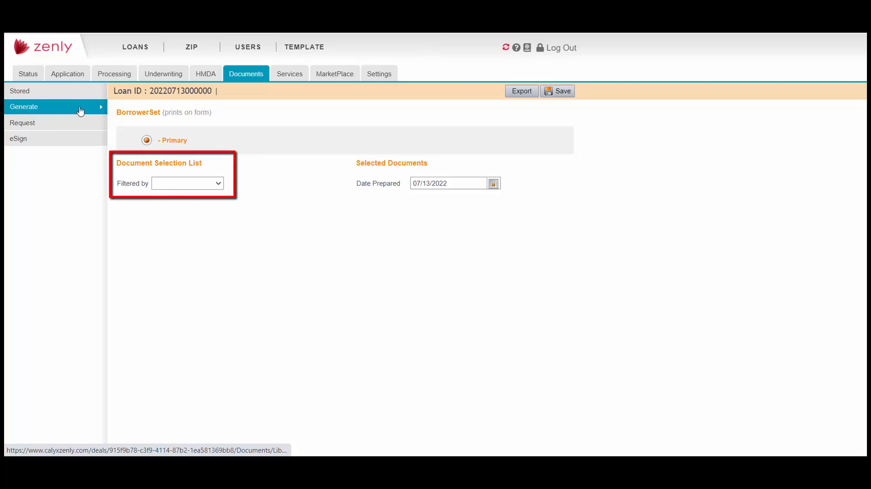
pyautogui.click(218, 184)
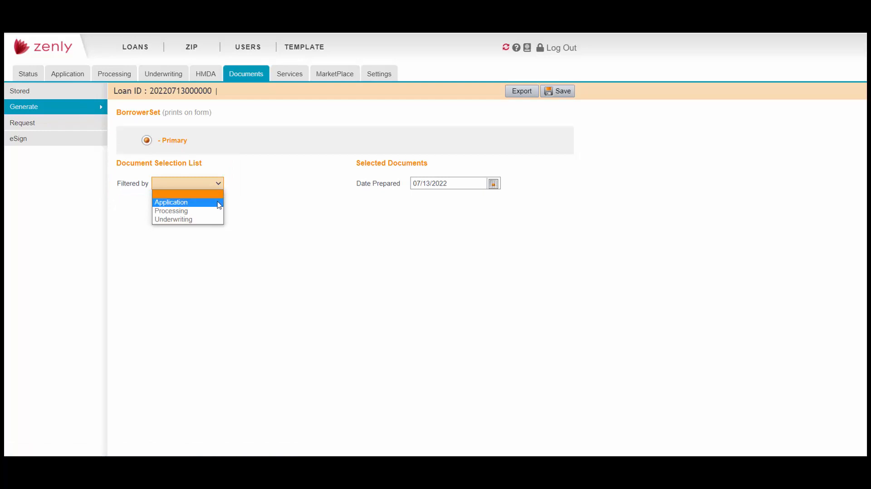
pyautogui.click(219, 205)
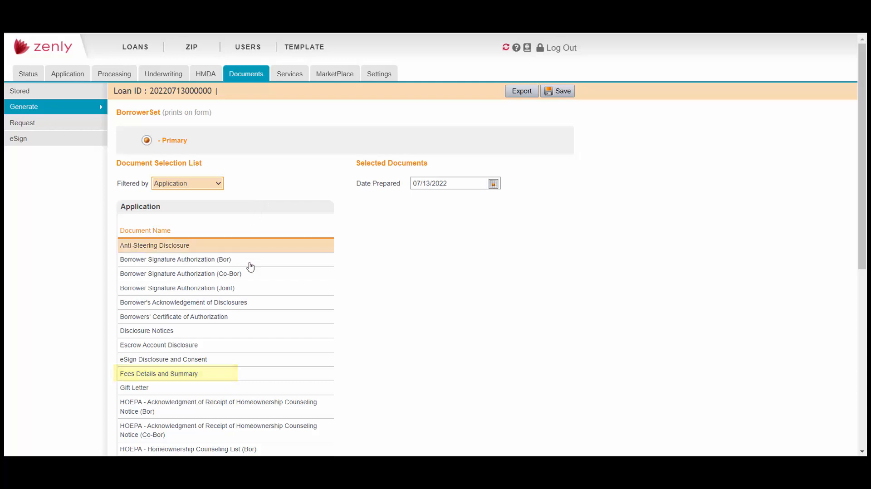
pyautogui.click(210, 379)
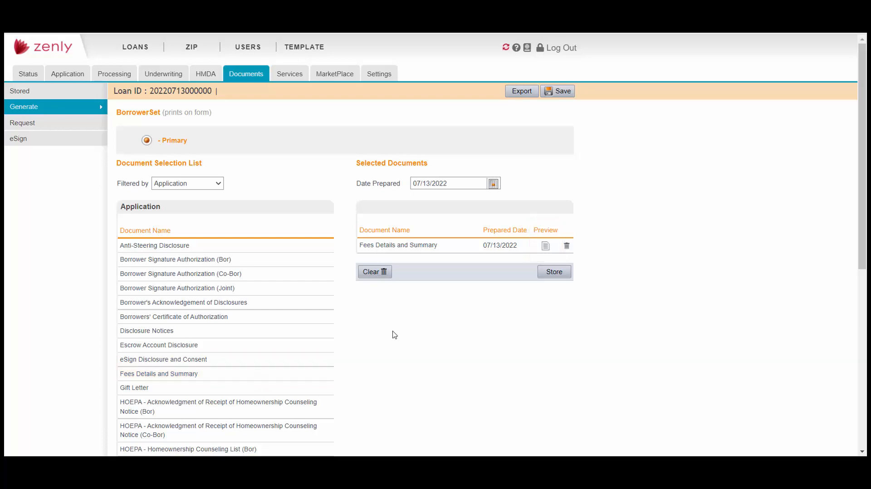
pyautogui.click(545, 249)
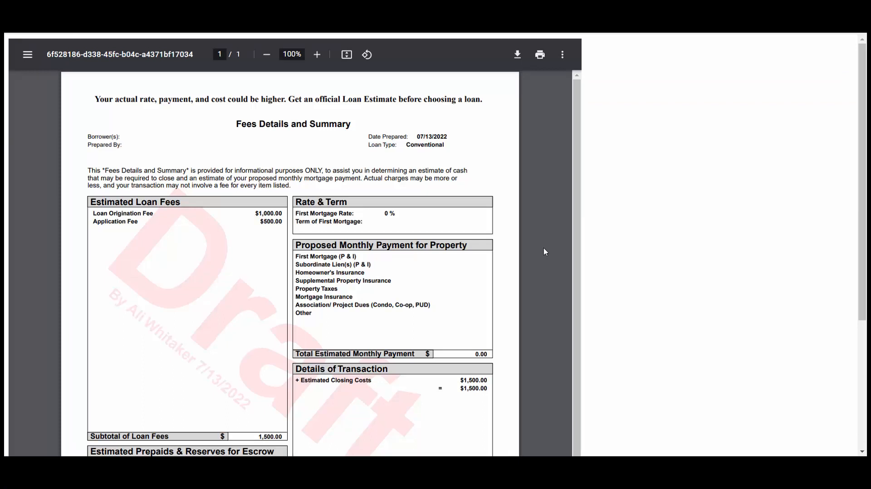
# - Scroll through the Fees Details and Summary PDF down to its 1,500.00 Funds to Close
pyautogui.scroll(-3, 544, 248)
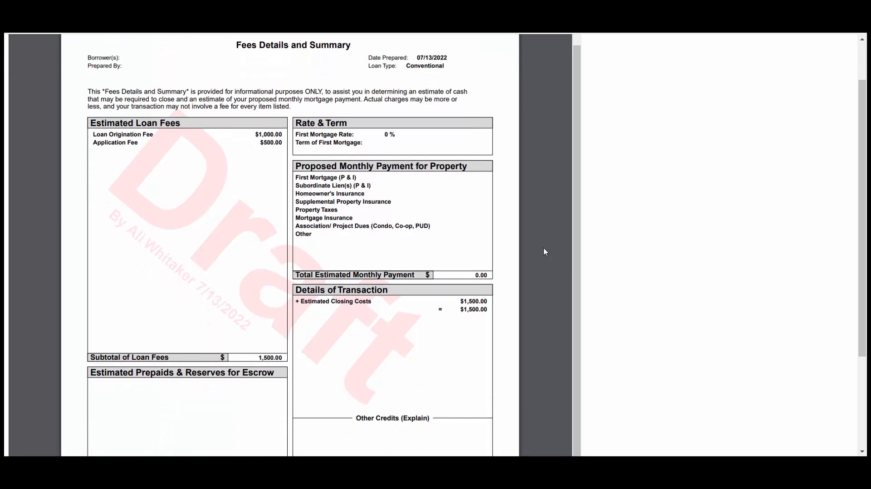
pyautogui.scroll(-2, 543, 248)
pyautogui.scroll(-3, 544, 248)
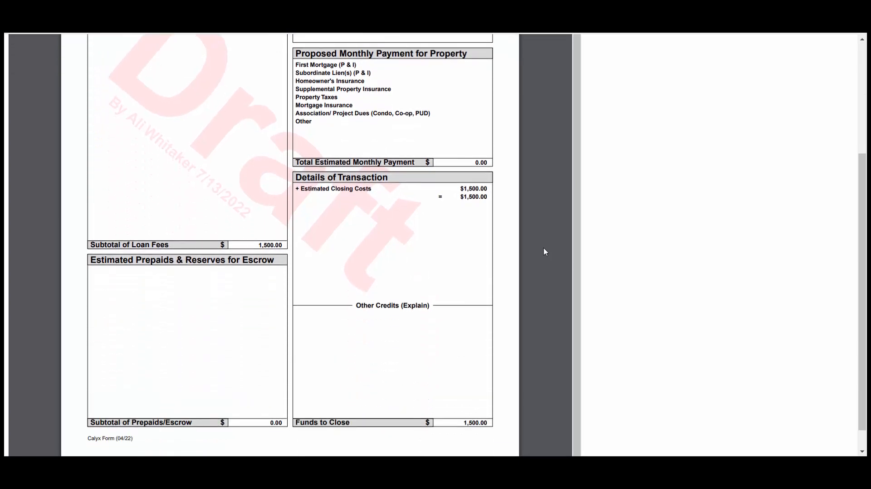